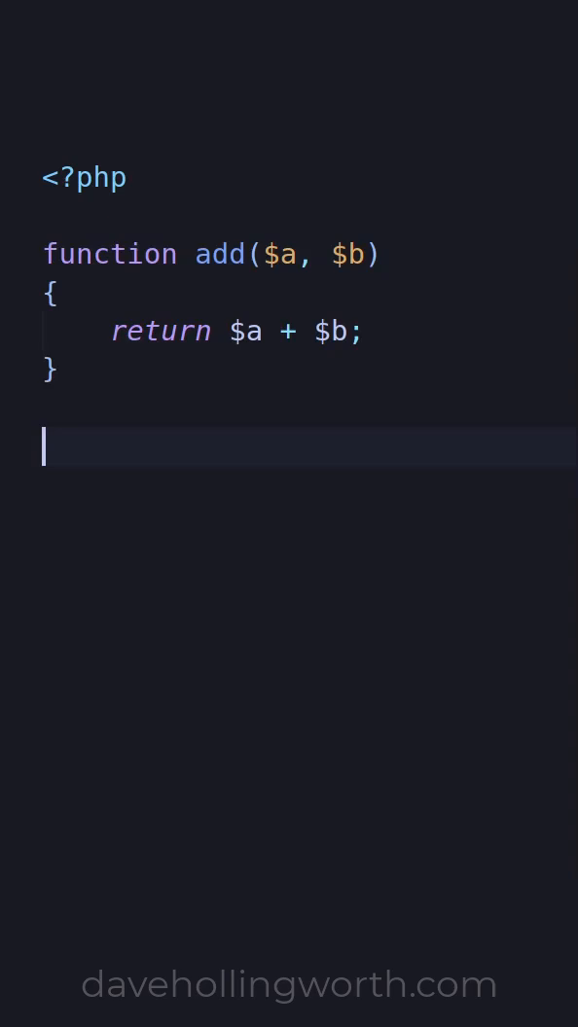
type("$result = a")
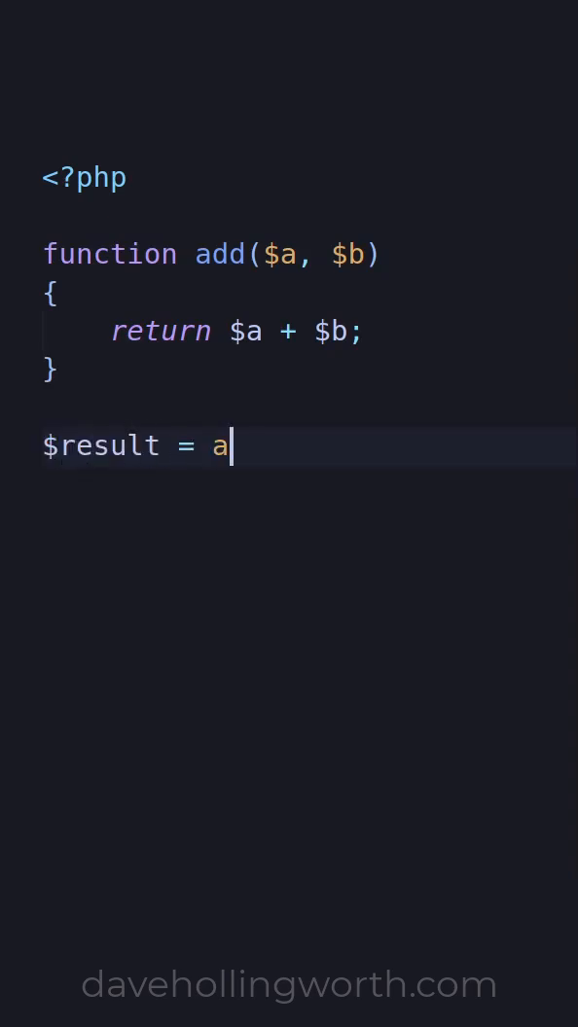
type("dd(5, \"10")
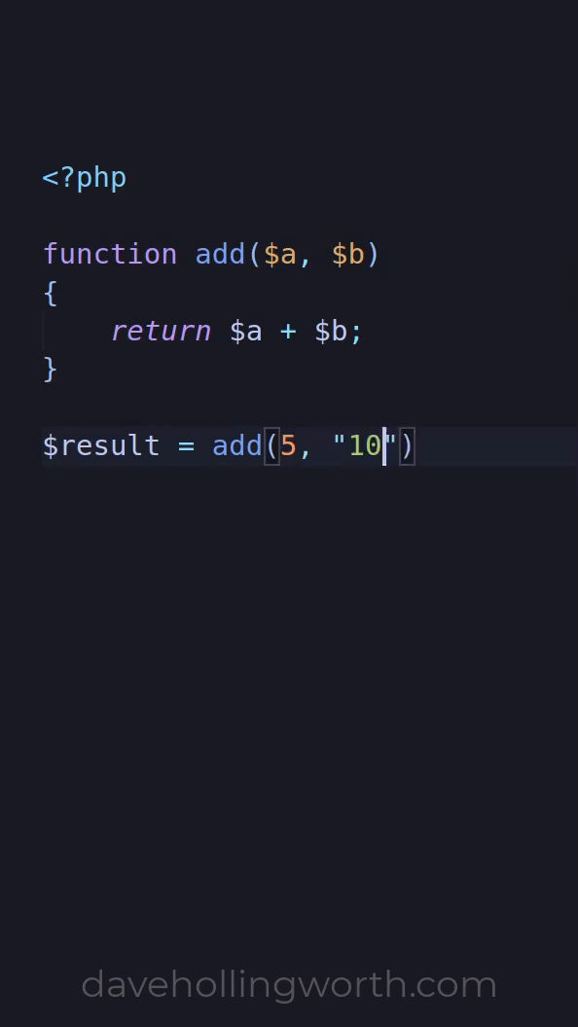
type("\");")
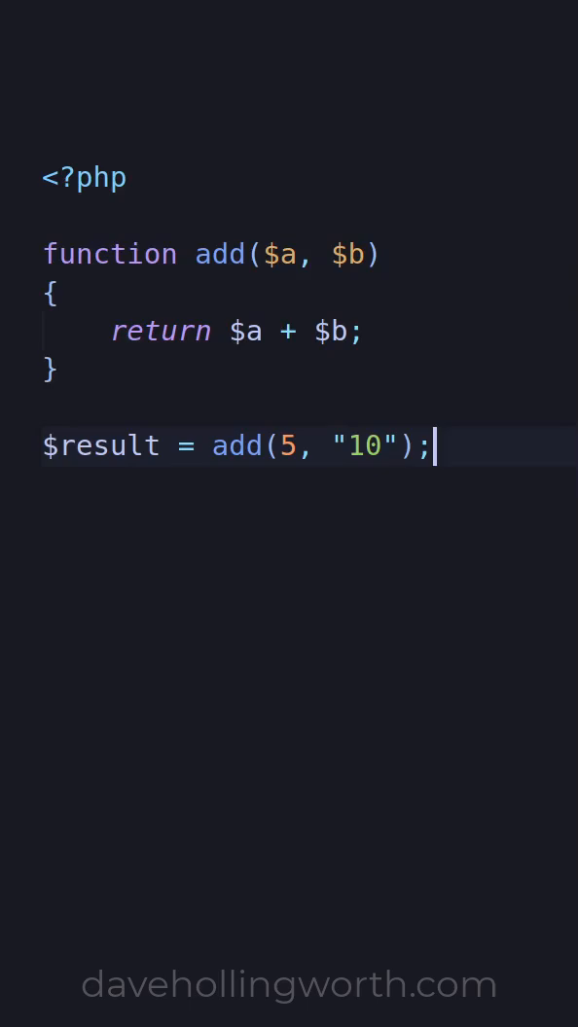
Type-declare the signature as add(int $a, int $b).
key("Up")
key("Up")
key("Up")
key("Up")
key("Left")
key("Left")
key("Left")
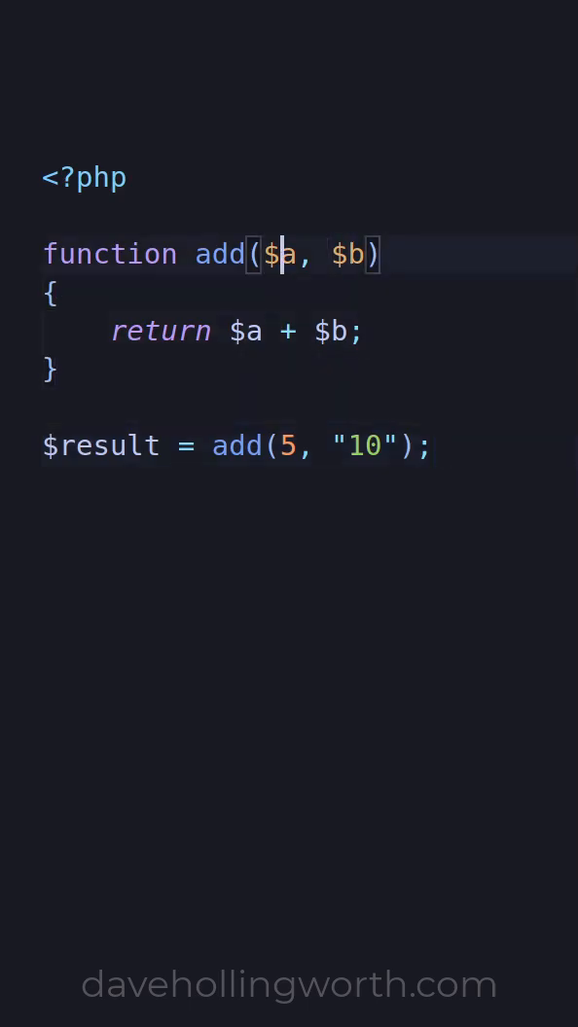
key("Left")
type("int")
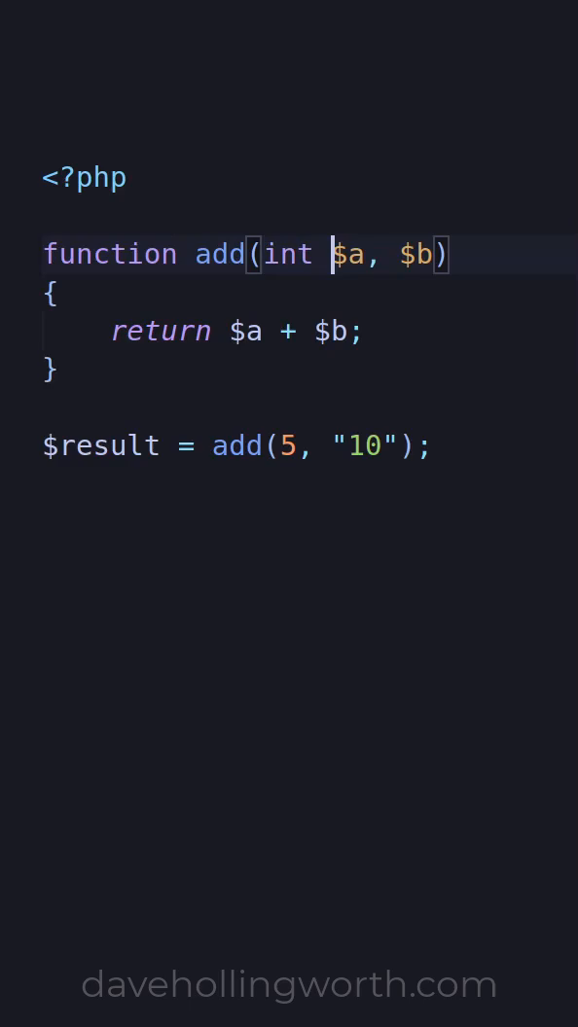
key("Right")
key("Right")
key("Right")
key("Right")
type("int")
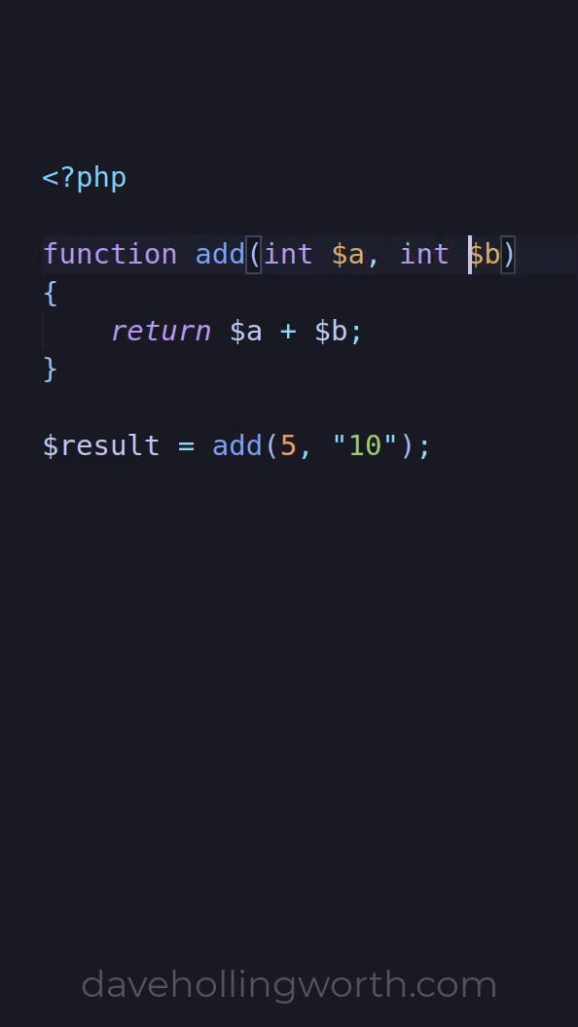
key("End")
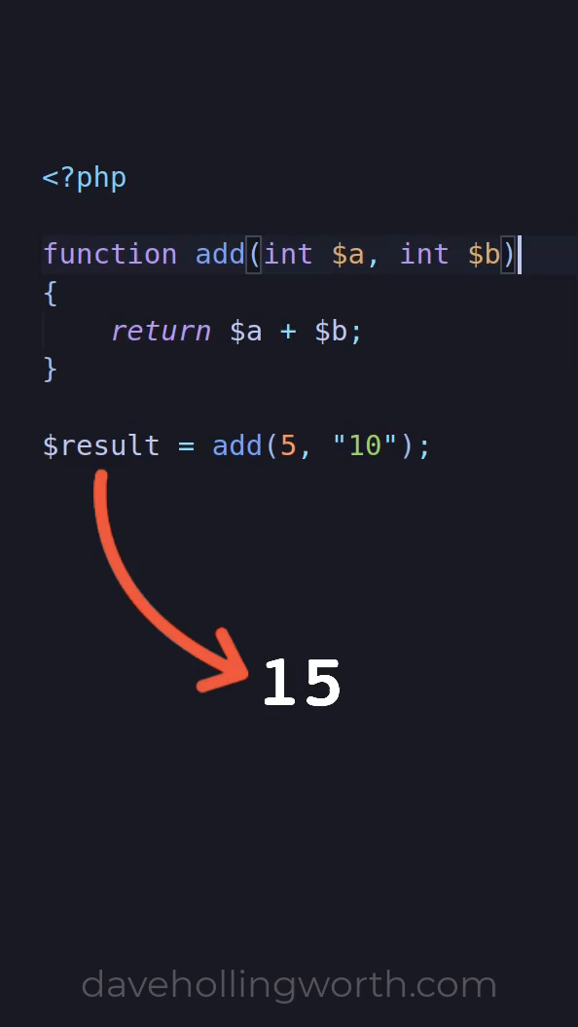
Replace the "10" argument so the call reads $result = add(5, 3.99);.
key("Down")
key("Down")
key("Down")
key("Down")
key("Left")
key("Left")
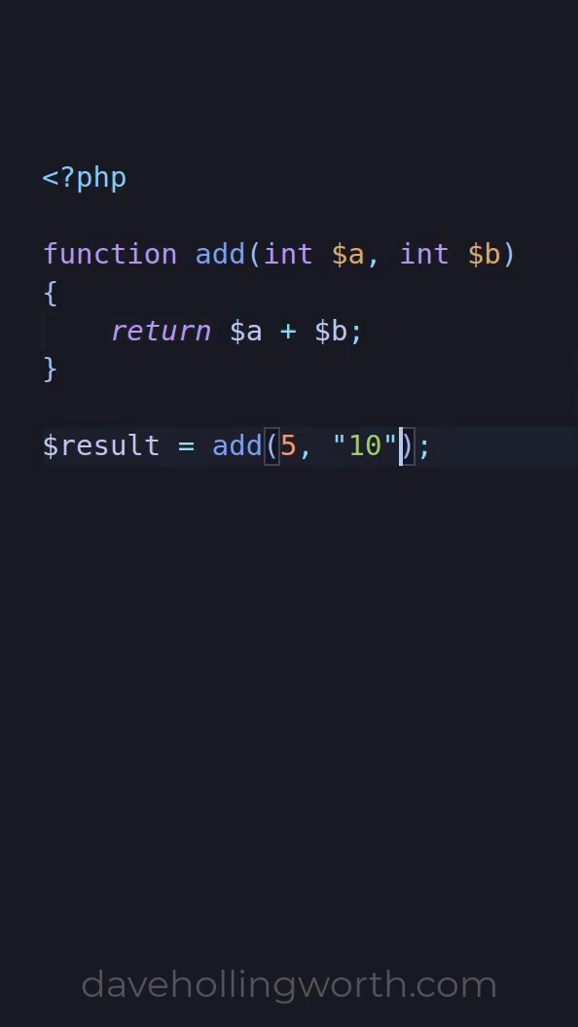
key("shift+Left")
key("shift+Left")
key("shift+Left")
key("BackSpace")
type("3.99")
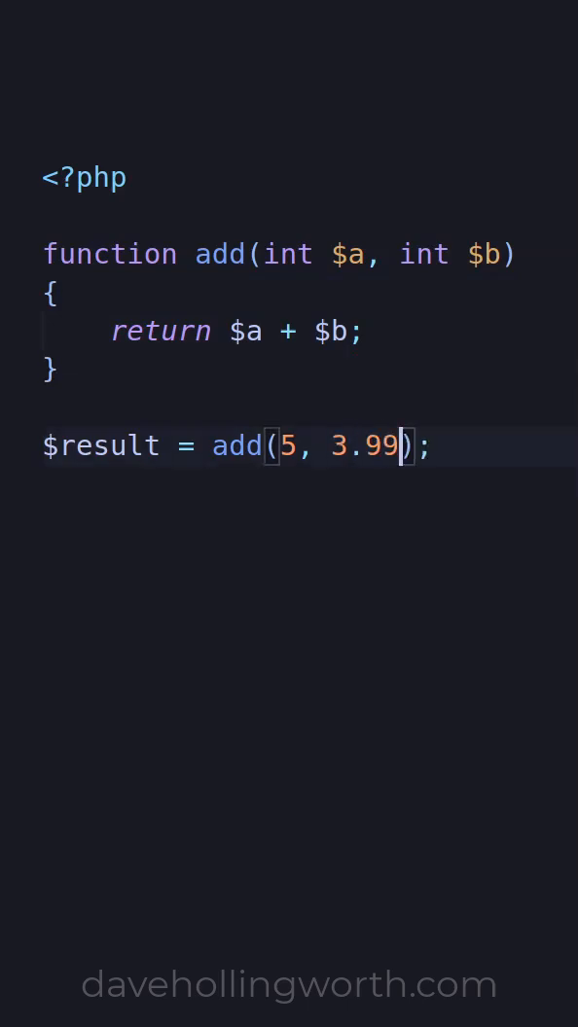
key("End")
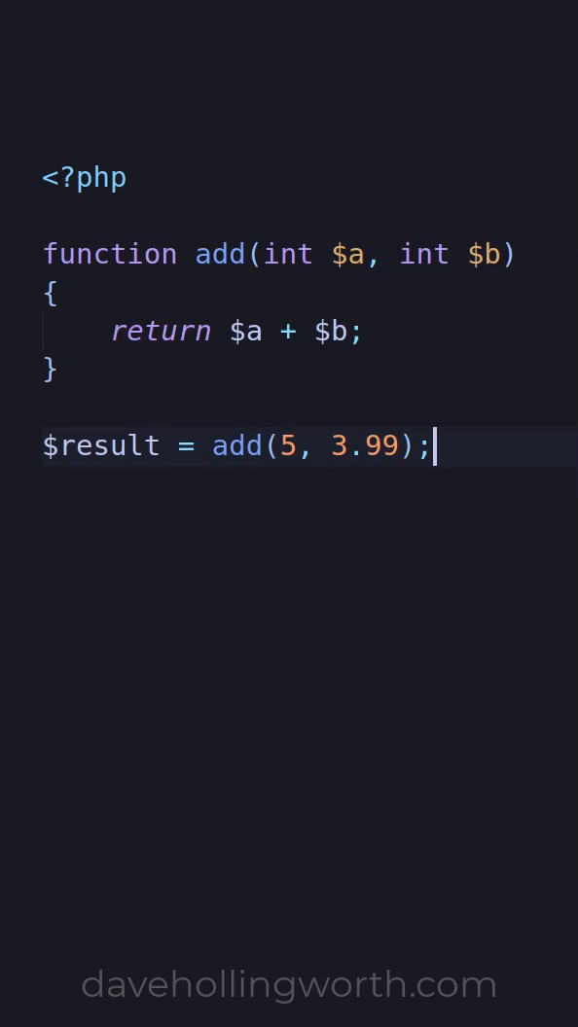
Insert a declare(strict_types=1) line directly below the <?php tag.
key("Up")
key("Up")
key("Up")
key("Up")
key("Return")
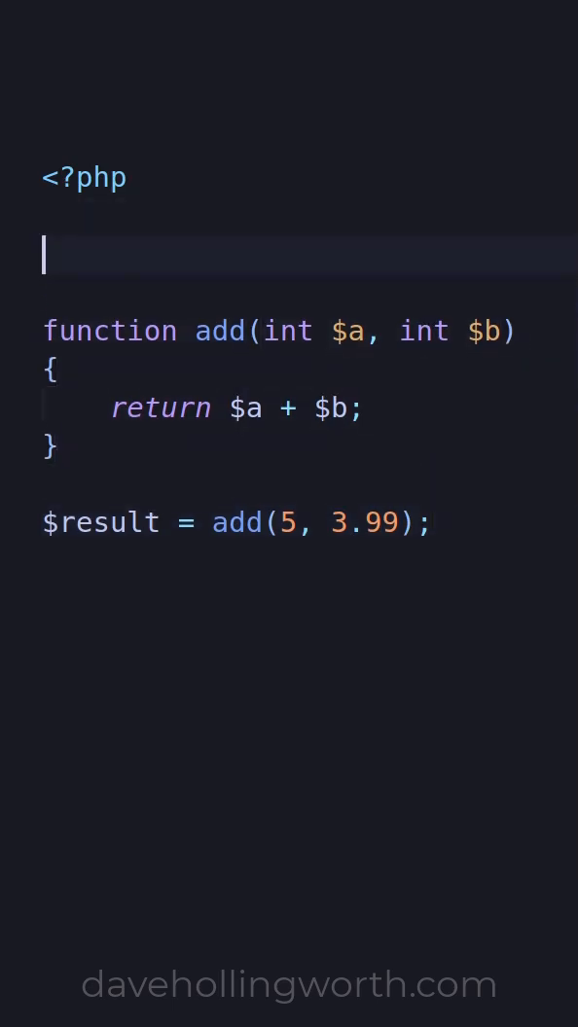
type("declare")
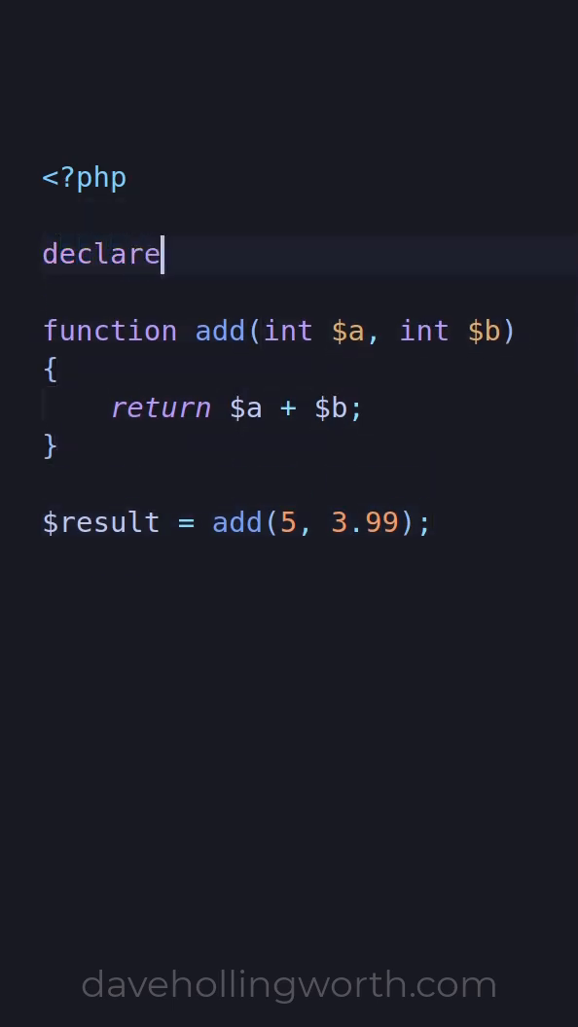
type("(strict_types=1")
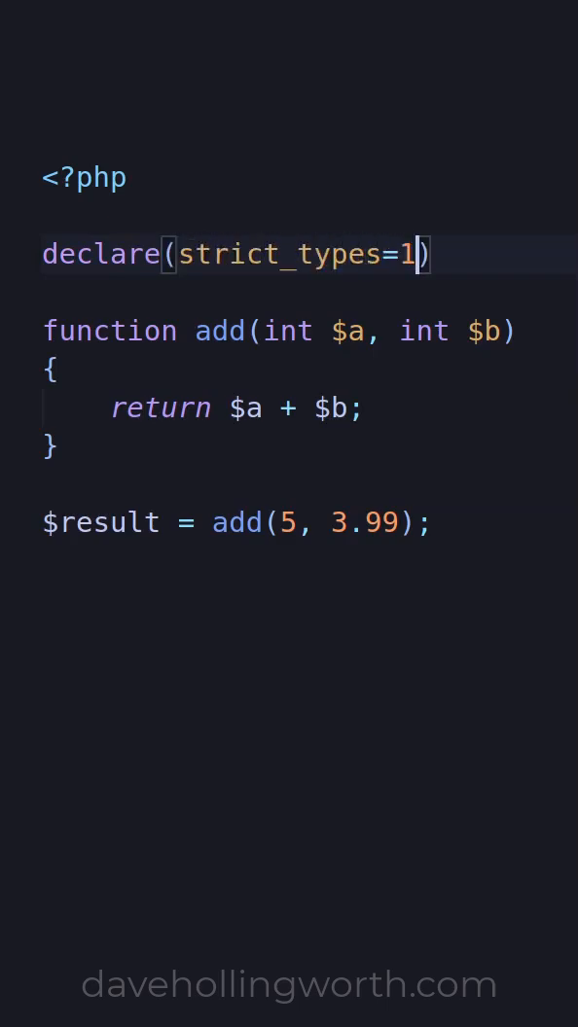